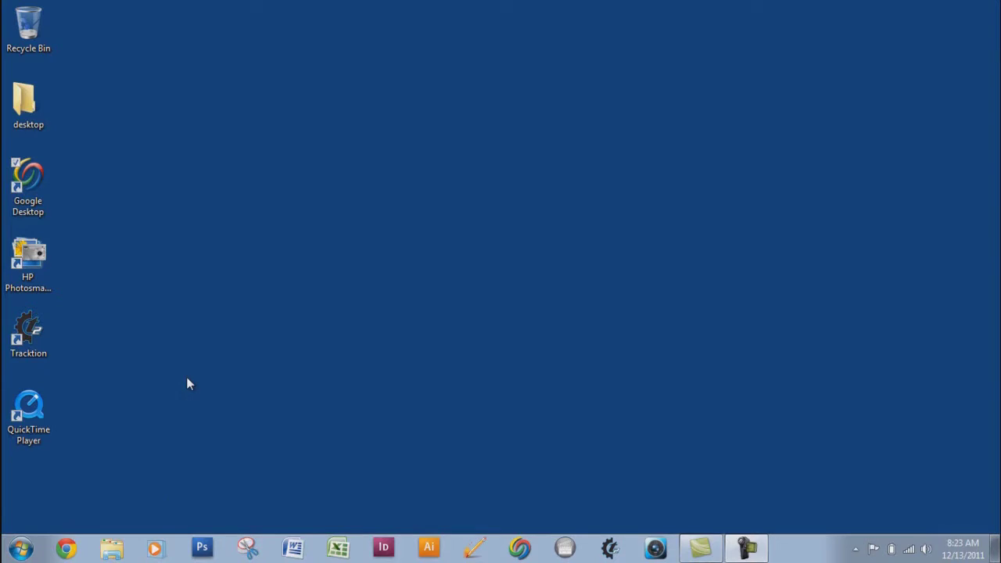
pyautogui.click(76, 550)
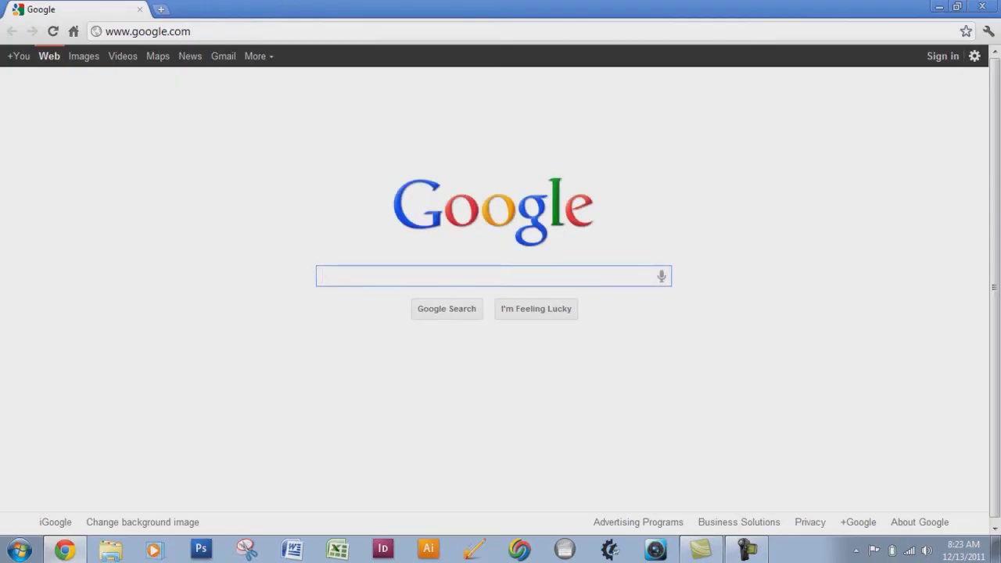
pyautogui.click(260, 36)
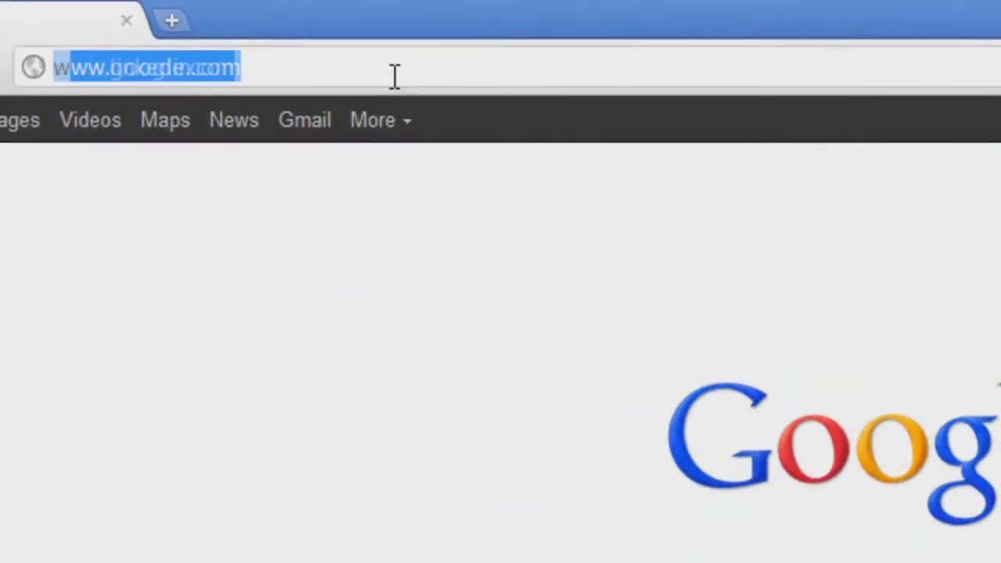
pyautogui.write('wwww')
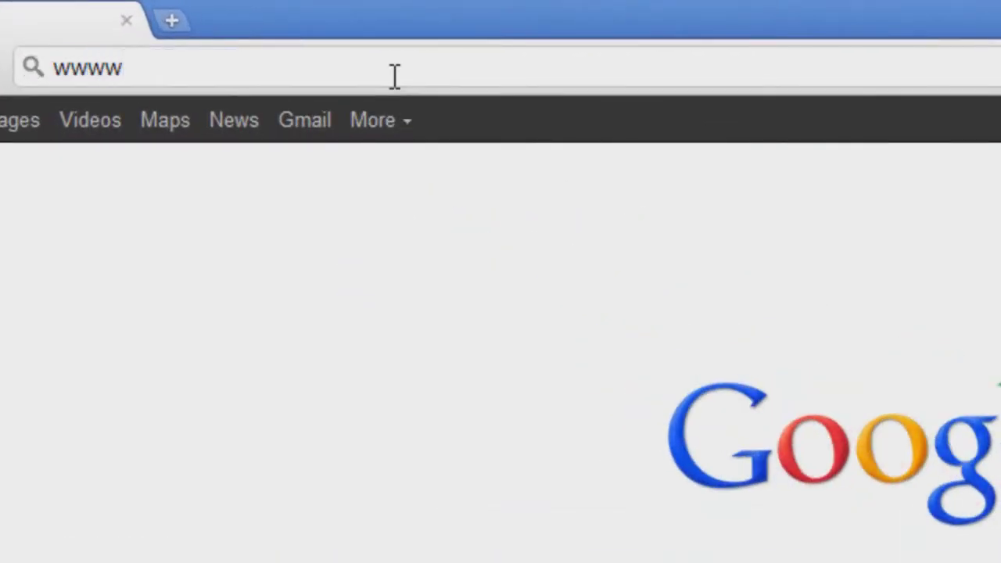
pyautogui.press('BackSpace')
pyautogui.write('.h')
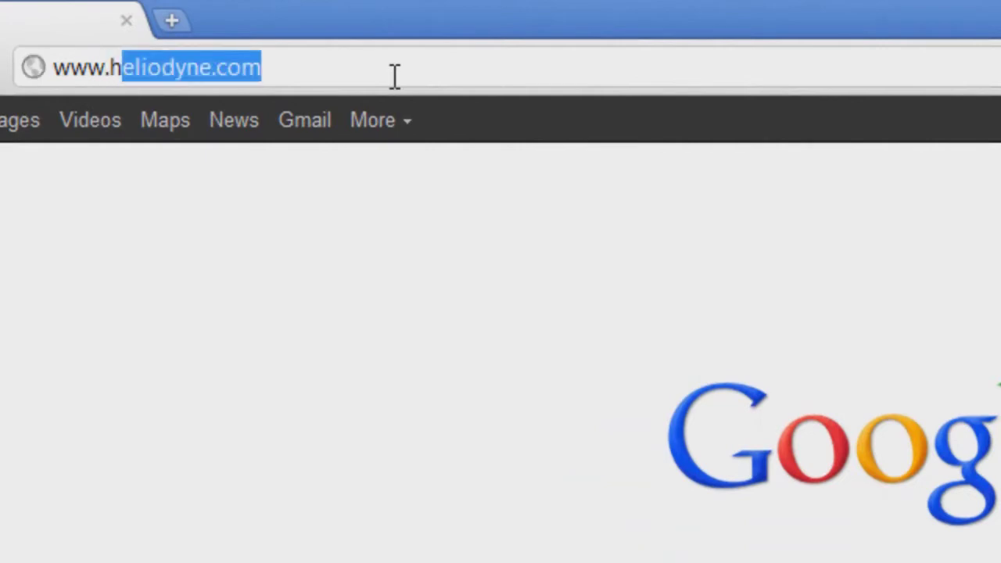
pyautogui.write('eliodyne.com')
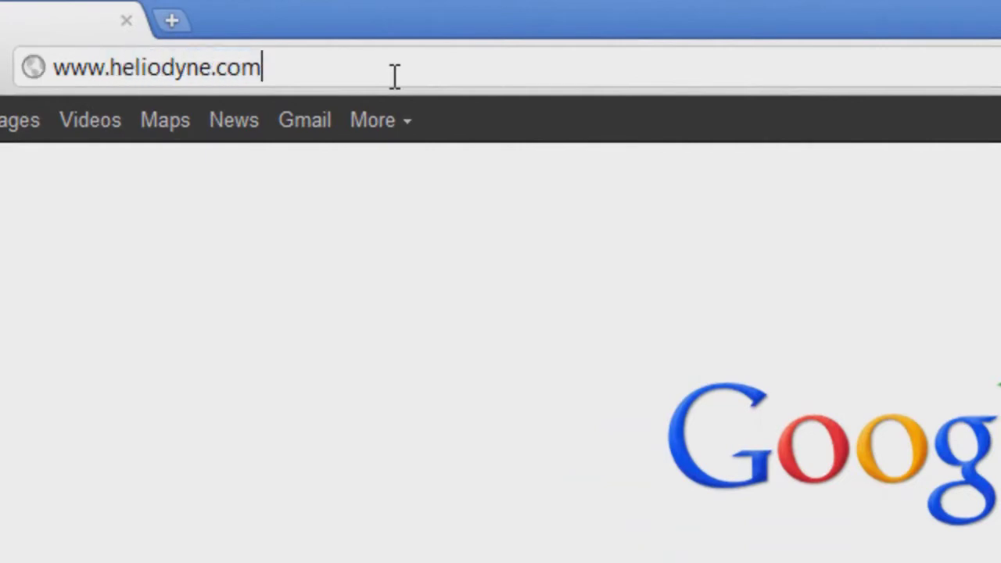
pyautogui.press('Return')
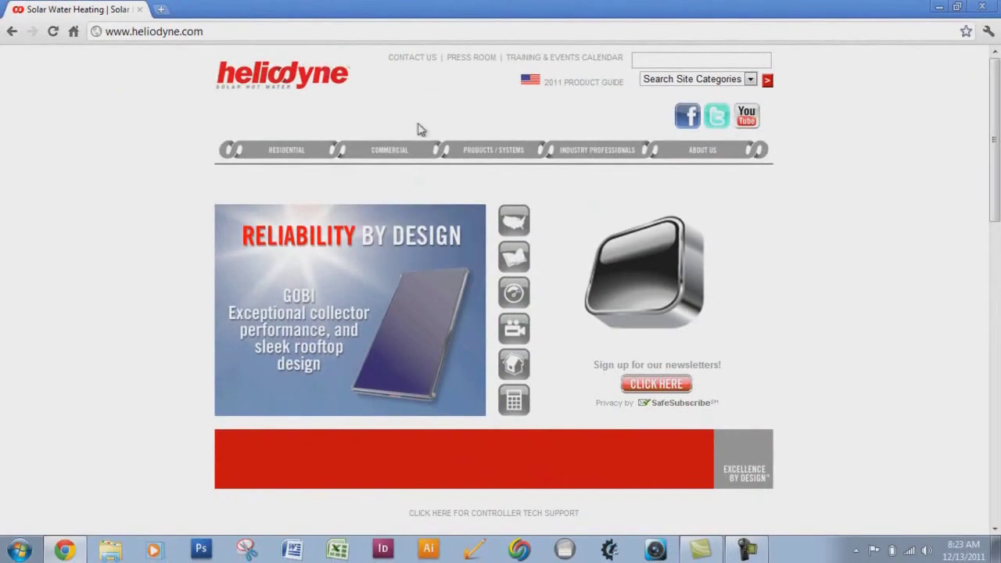
# Download the Delta-T Pro WiFi firmware from the Delta-T Pro Downloads page of the Control Units products section
pyautogui.click(487, 153)
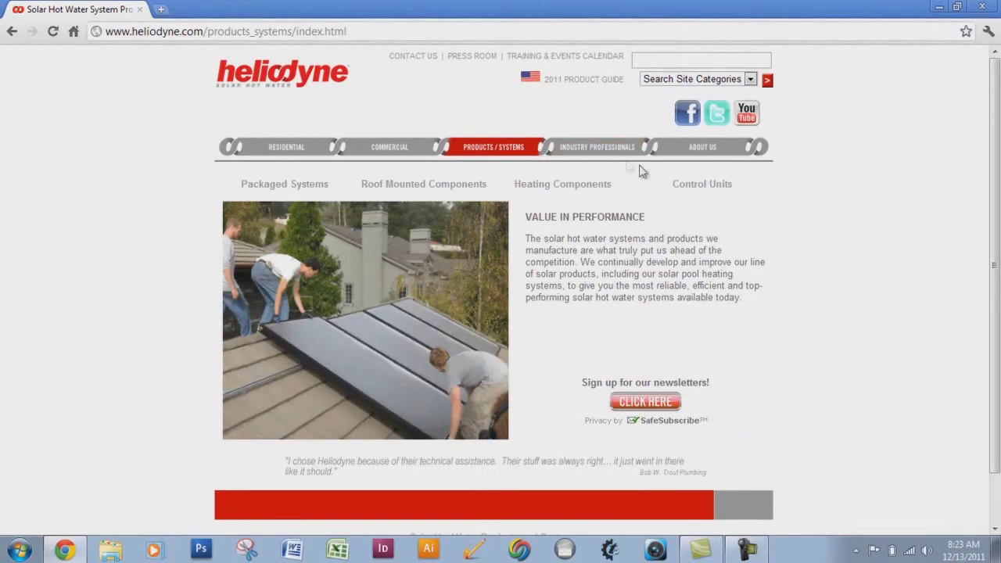
pyautogui.click(700, 188)
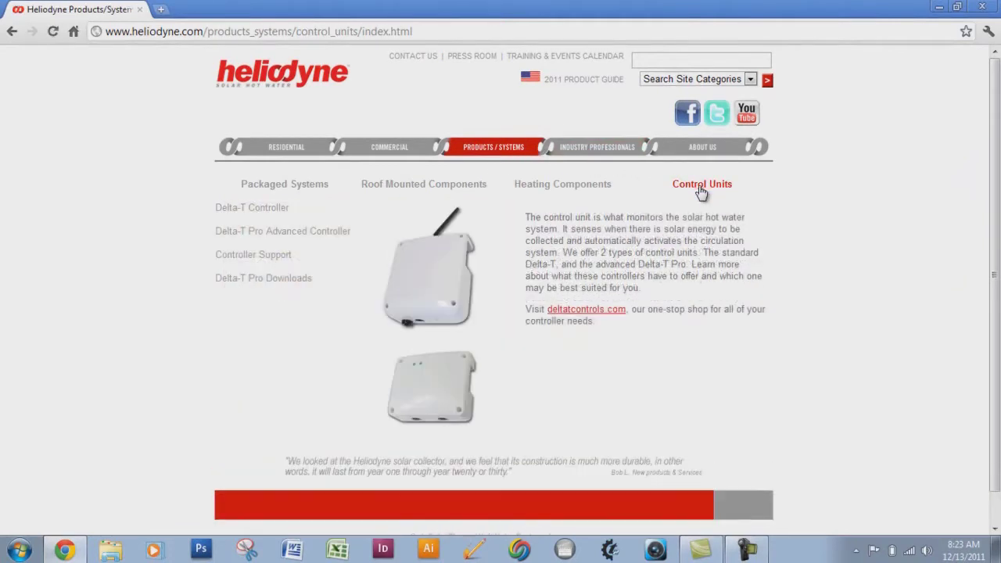
pyautogui.click(282, 279)
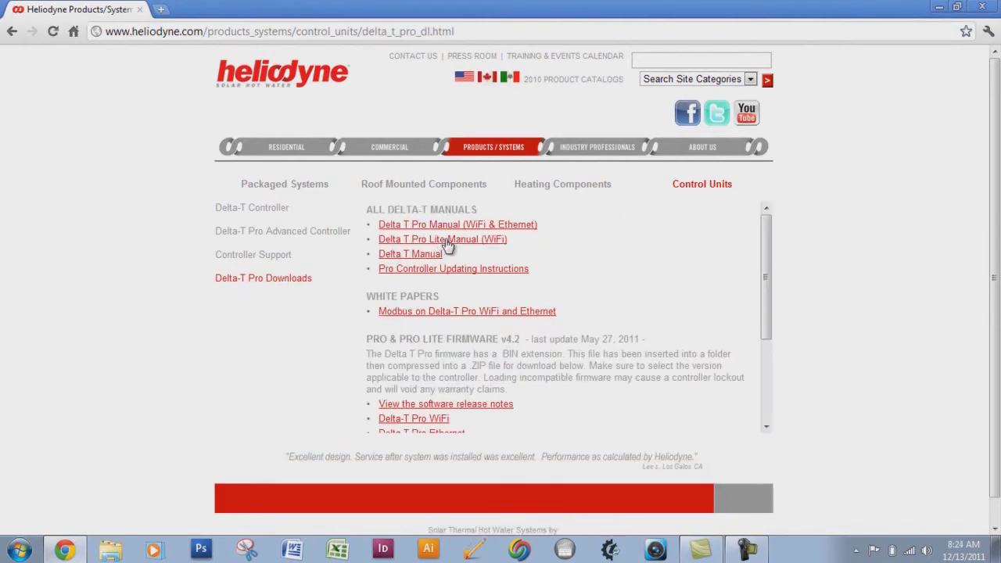
pyautogui.moveTo(766, 242); pyautogui.dragTo(765, 275)
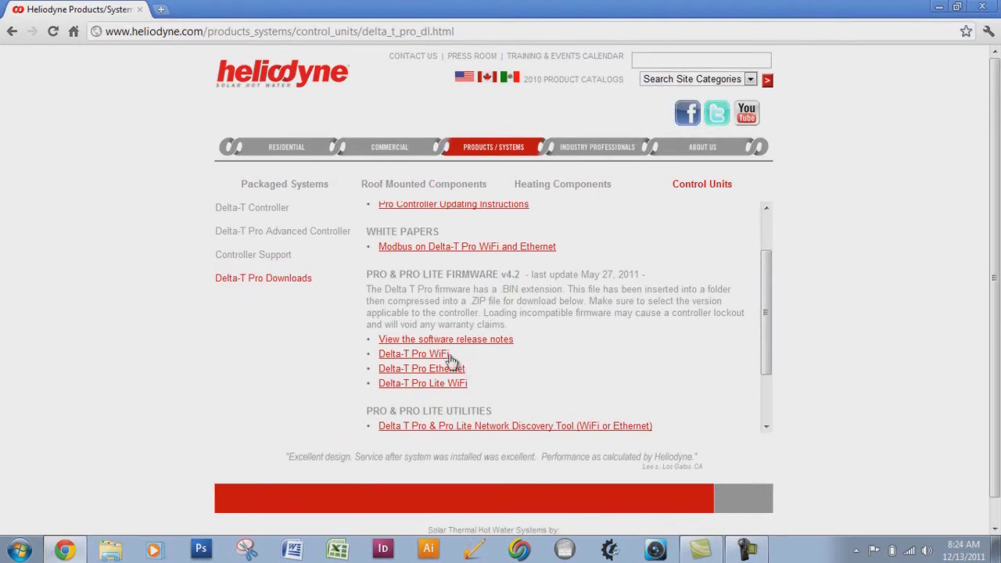
pyautogui.click(443, 356)
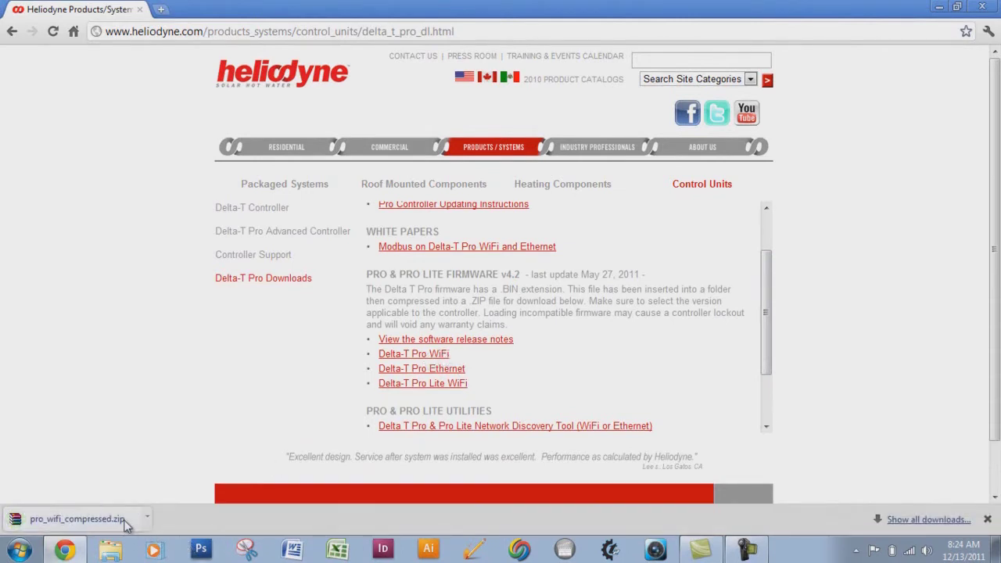
# Open the downloaded pro_wifi_compressed.zip, extract DeltaTProWIFI-4_2_1-5-27-11.bin to the desktop, and close the archive
pyautogui.click(78, 520)
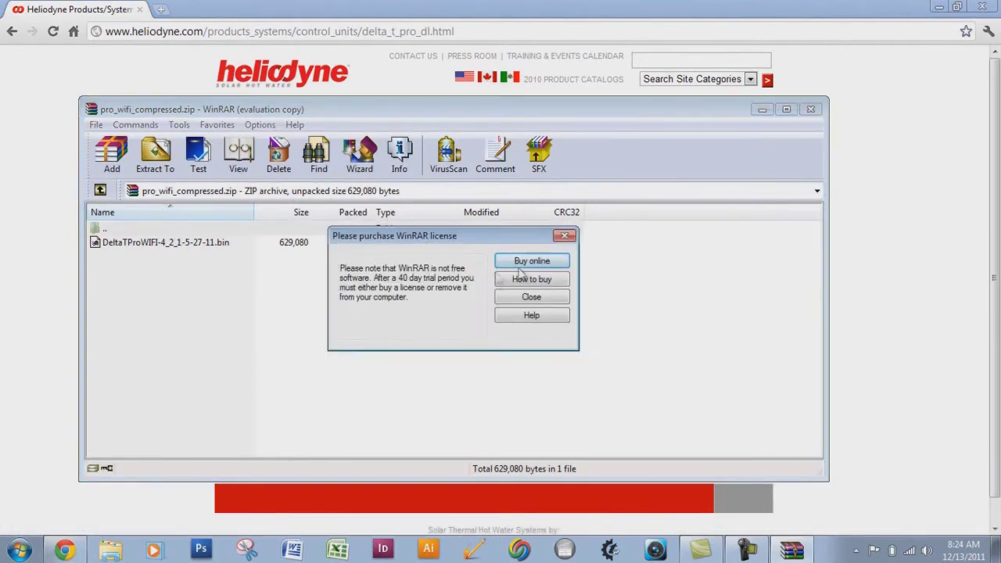
pyautogui.click(528, 298)
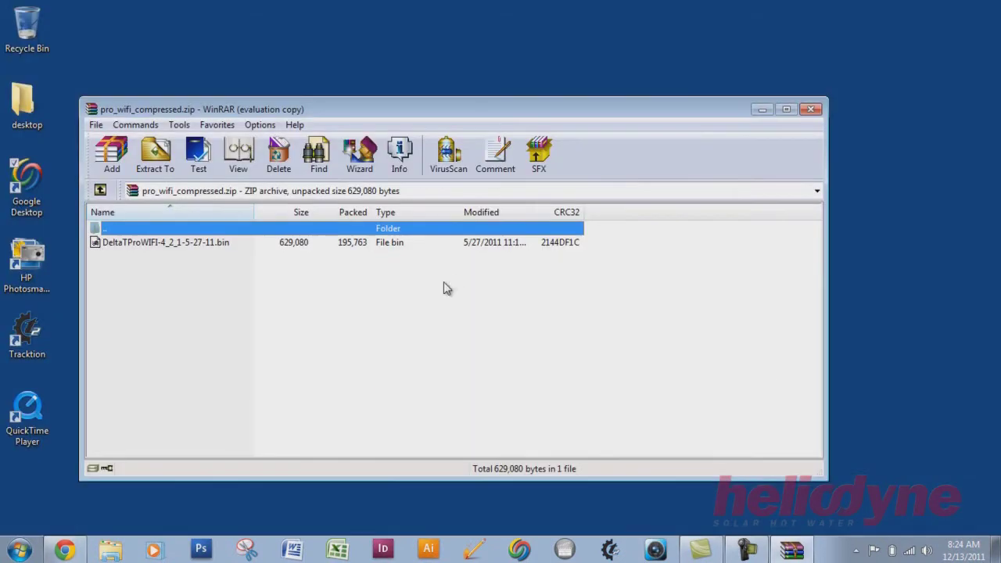
pyautogui.moveTo(235, 243); pyautogui.dragTo(265, 41)
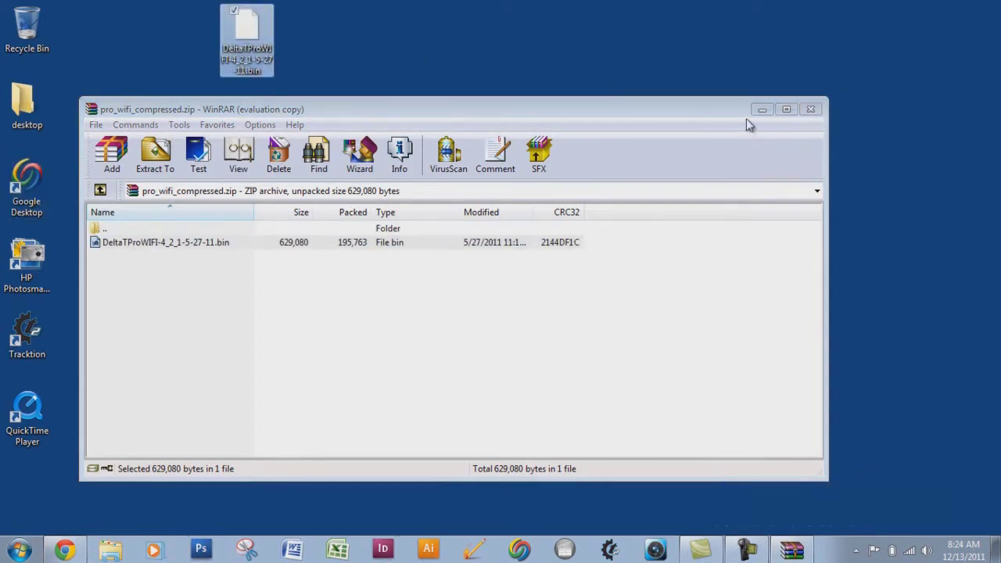
pyautogui.click(810, 109)
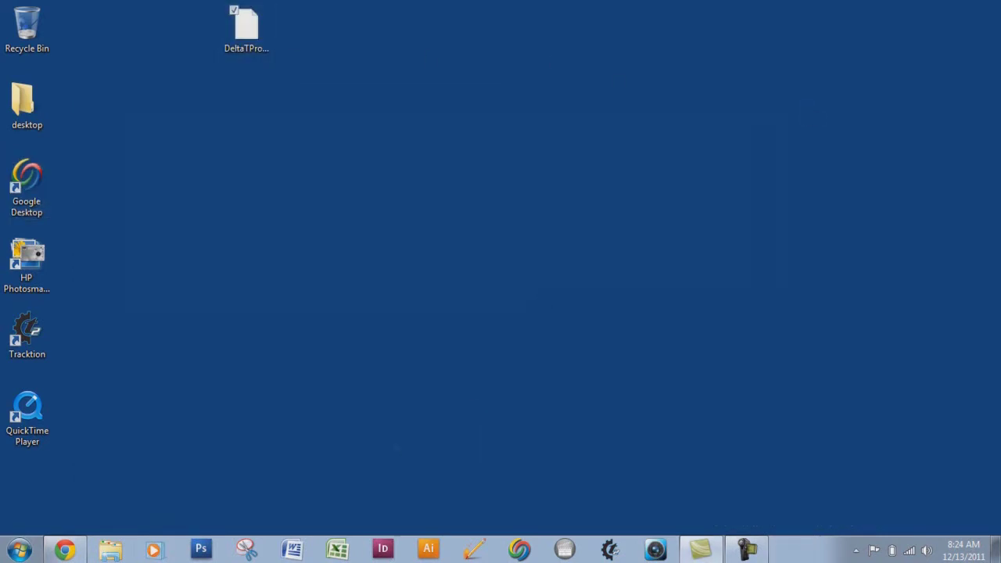
# Return to the Heliodyne downloads page in Chrome and download the Delta T Pro & Pro Lite Field Upgrade Utility
pyautogui.click(88, 543)
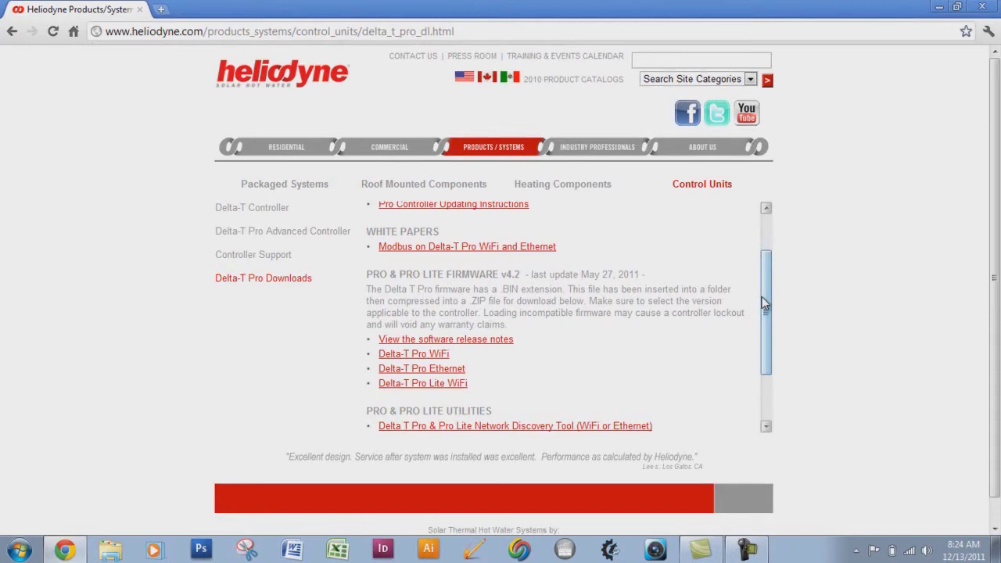
pyautogui.moveTo(763, 298); pyautogui.dragTo(768, 353)
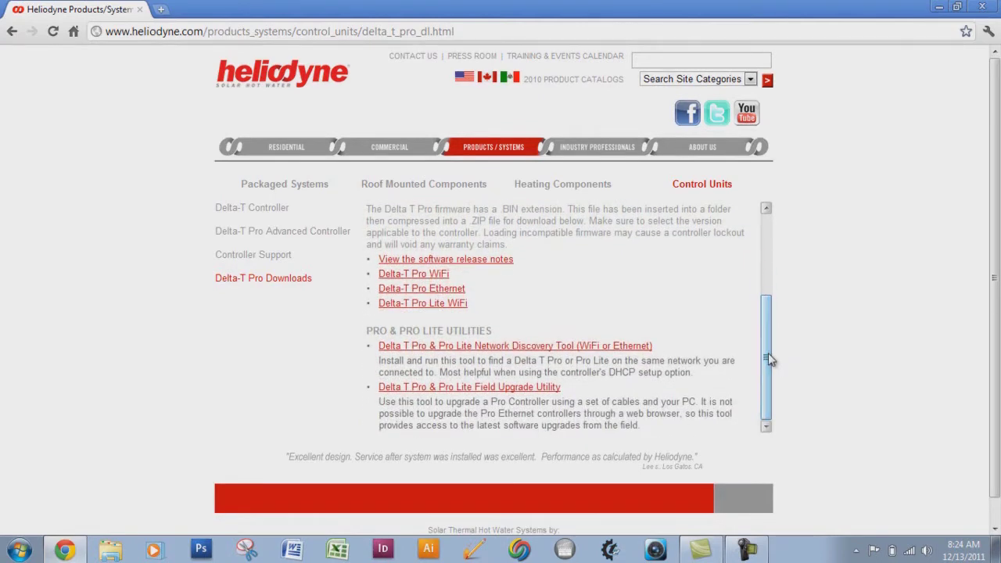
pyautogui.click(549, 388)
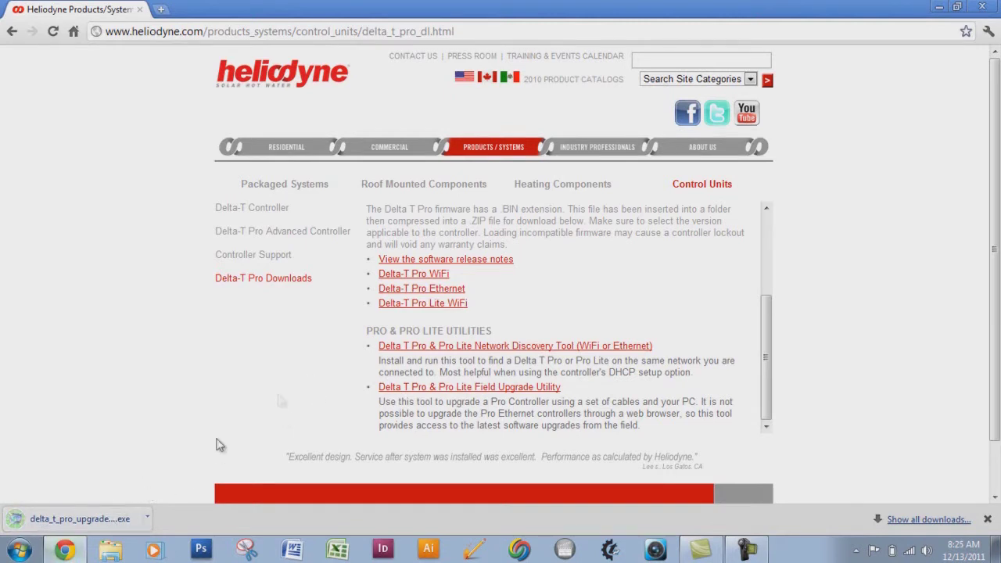
# Install Delta T Pro Upgrade Utility 1.0 with the default program folder, finish the setup, and close the browser
pyautogui.click(128, 522)
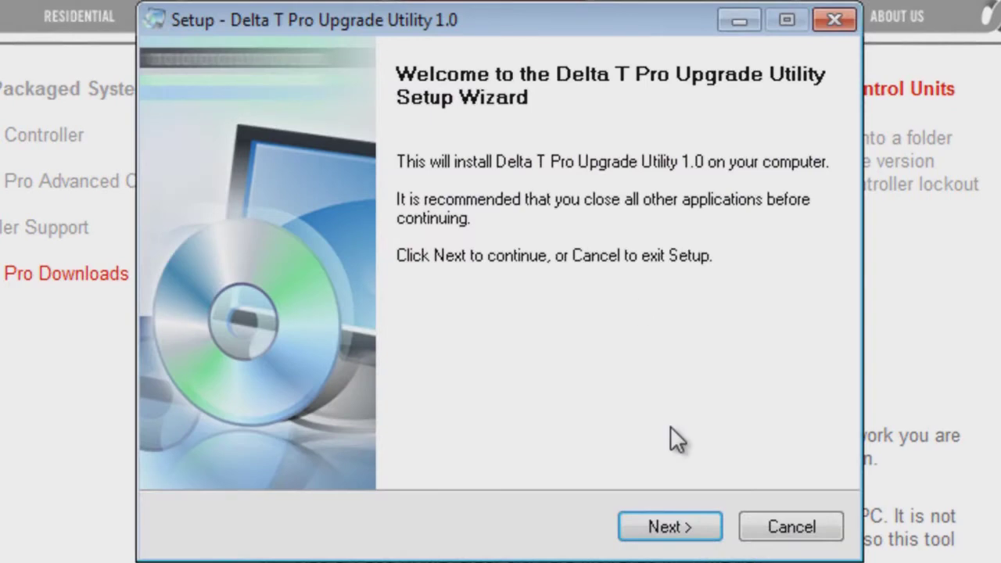
pyautogui.click(694, 533)
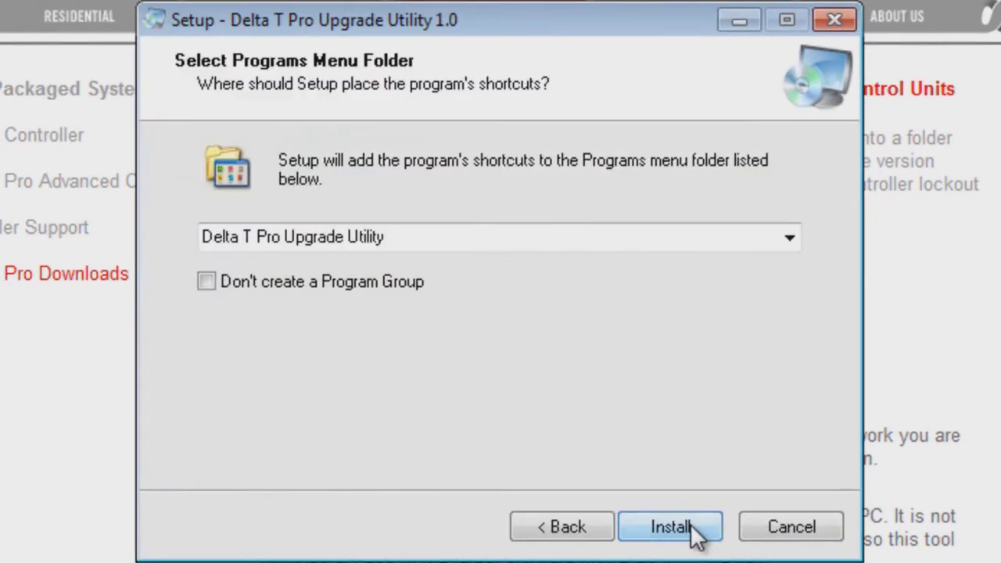
pyautogui.click(692, 526)
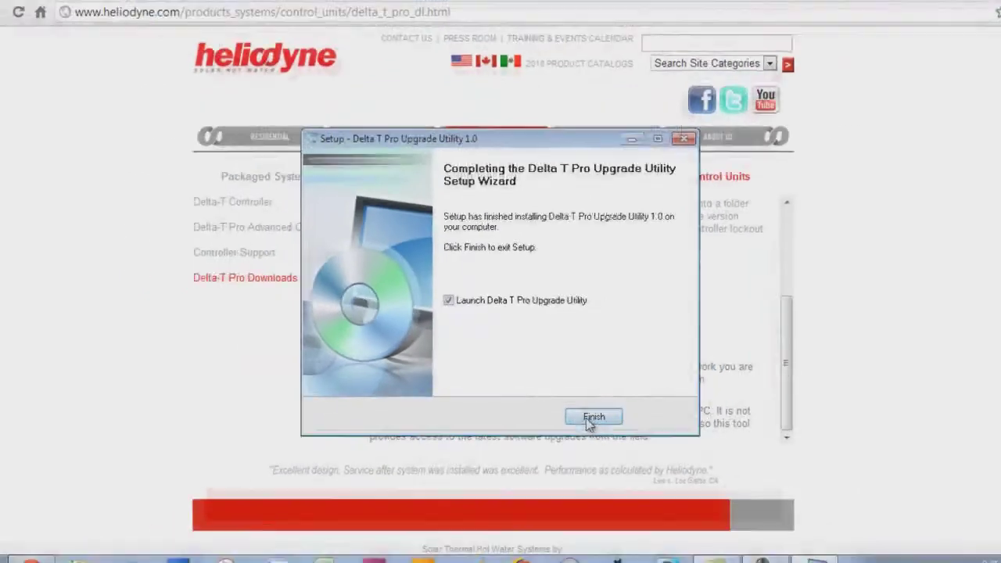
pyautogui.click(590, 419)
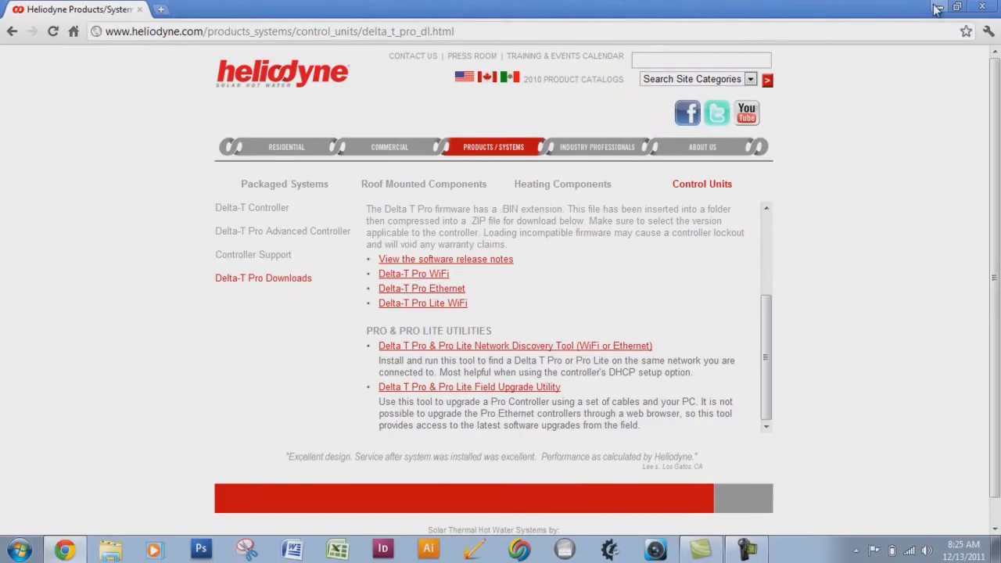
pyautogui.click(979, 8)
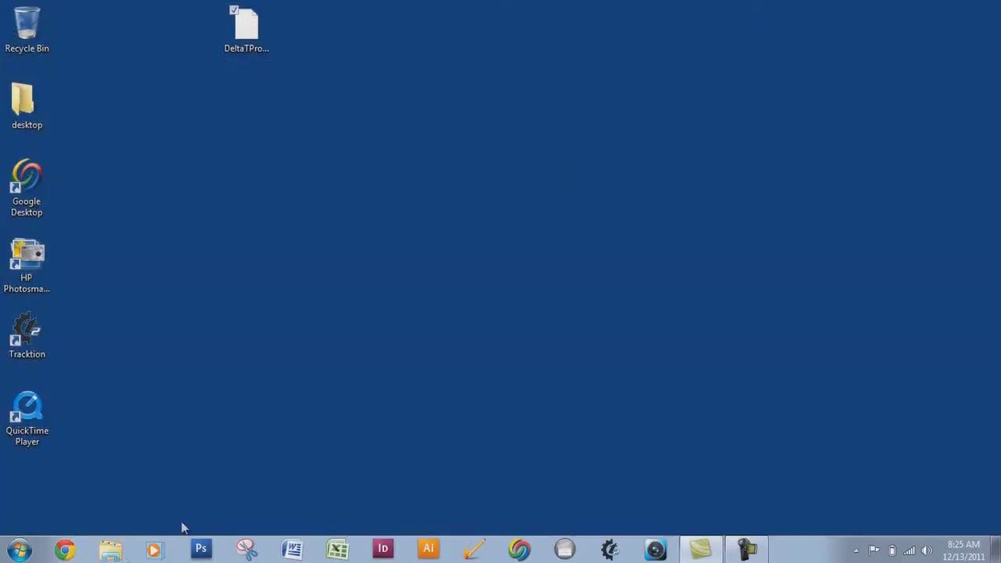
# Launch Delta T Pro Upgrade Utility from its folder among the installed programs
pyautogui.click(24, 552)
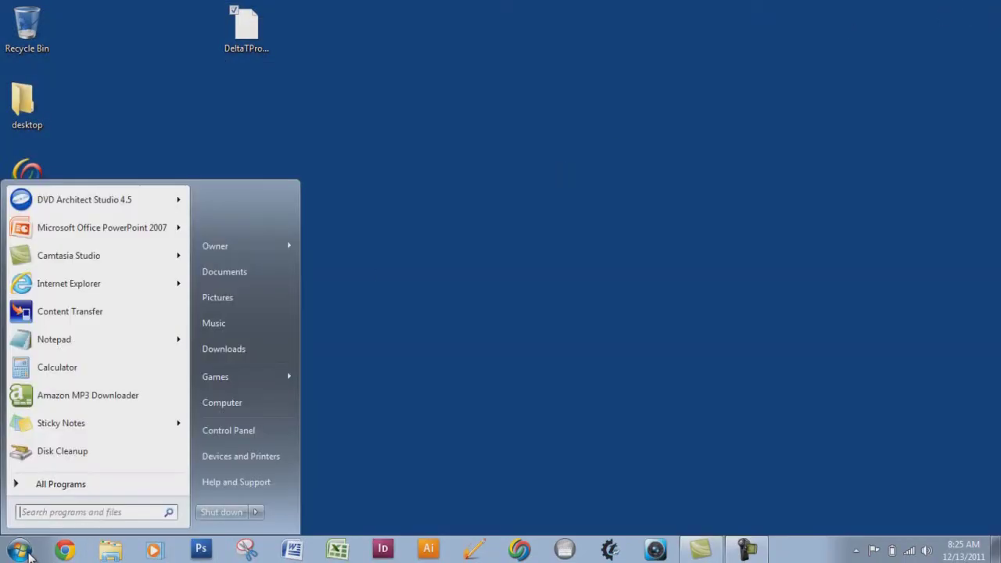
pyautogui.click(66, 485)
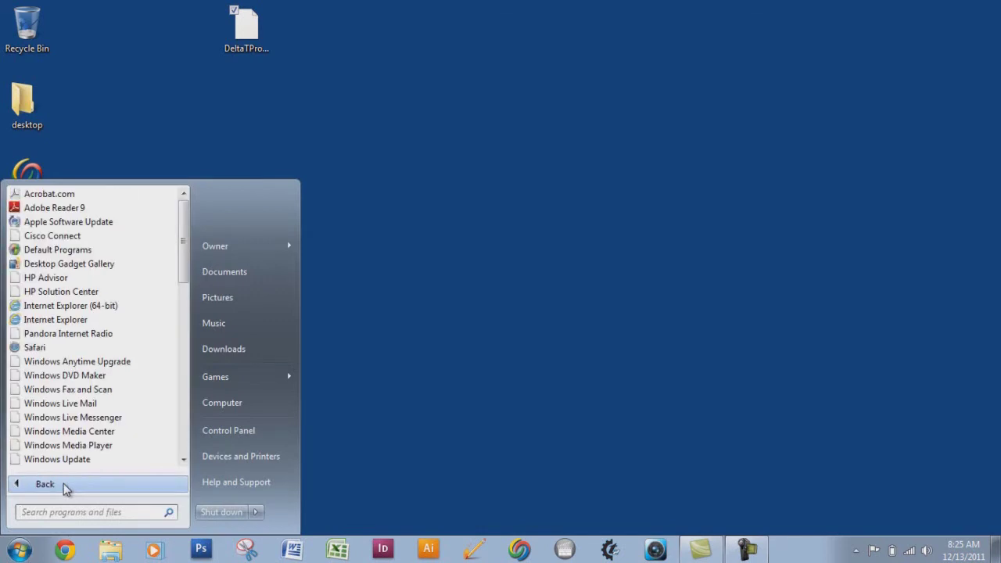
pyautogui.moveTo(183, 260); pyautogui.dragTo(185, 361)
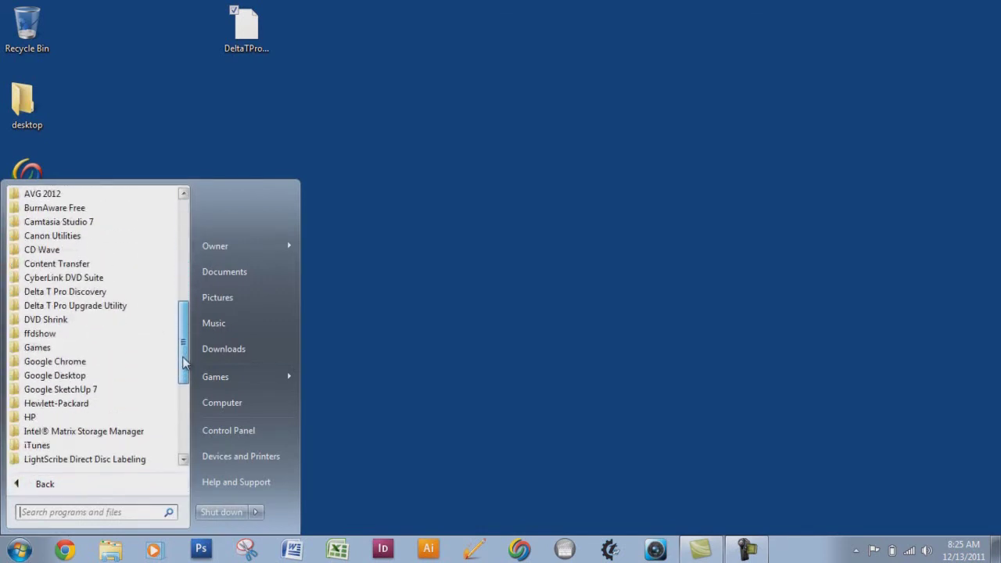
pyautogui.click(143, 309)
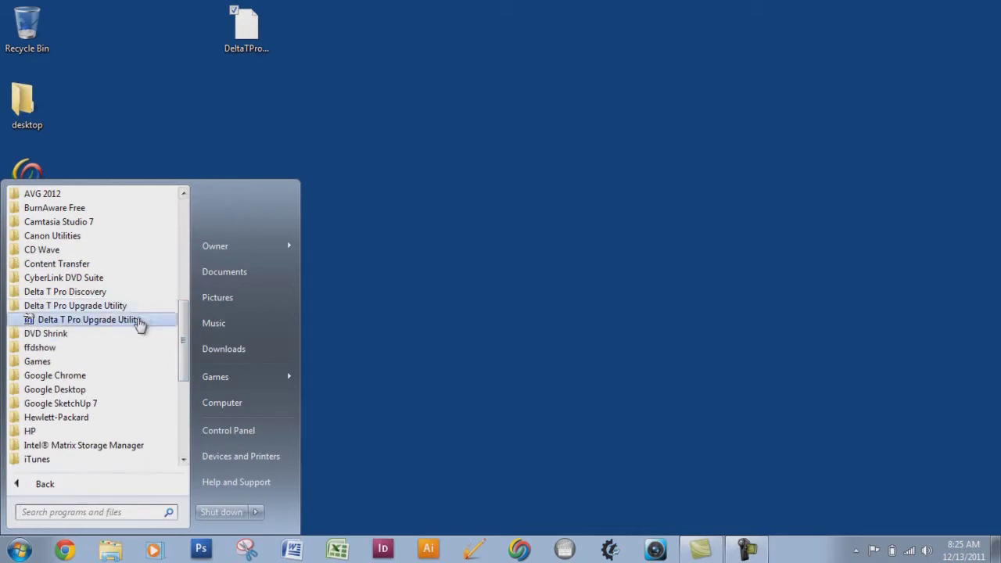
pyautogui.click(137, 322)
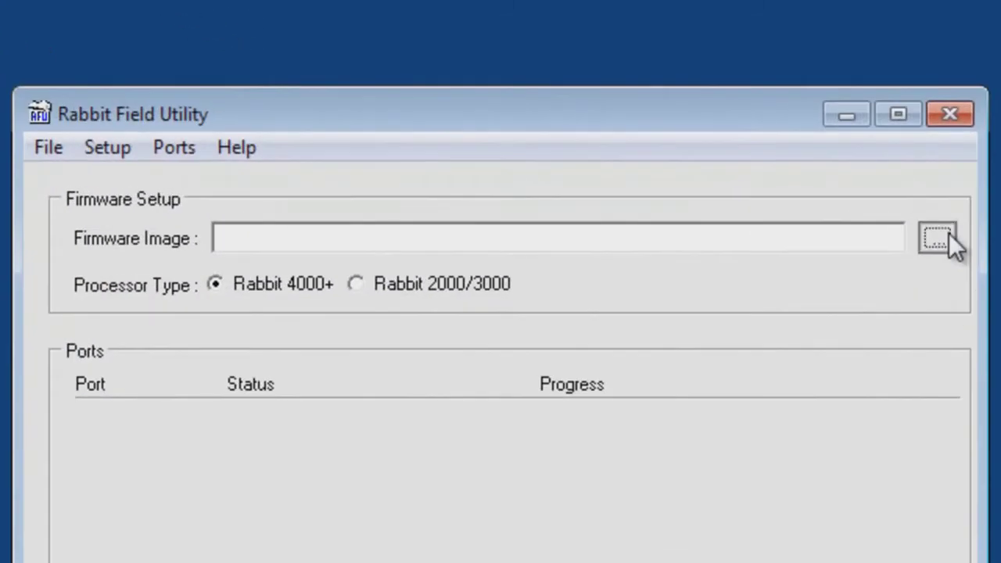
# Load DeltaTProWIFI-4_2_1-5-27-11.bin from the desktop as the firmware image
pyautogui.click(938, 238)
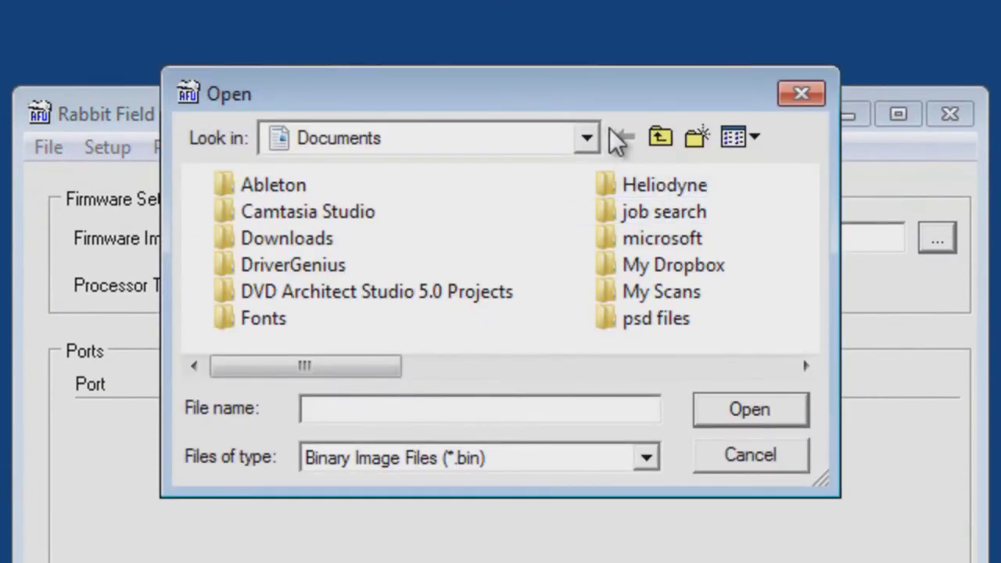
pyautogui.click(586, 138)
pyautogui.click(547, 170)
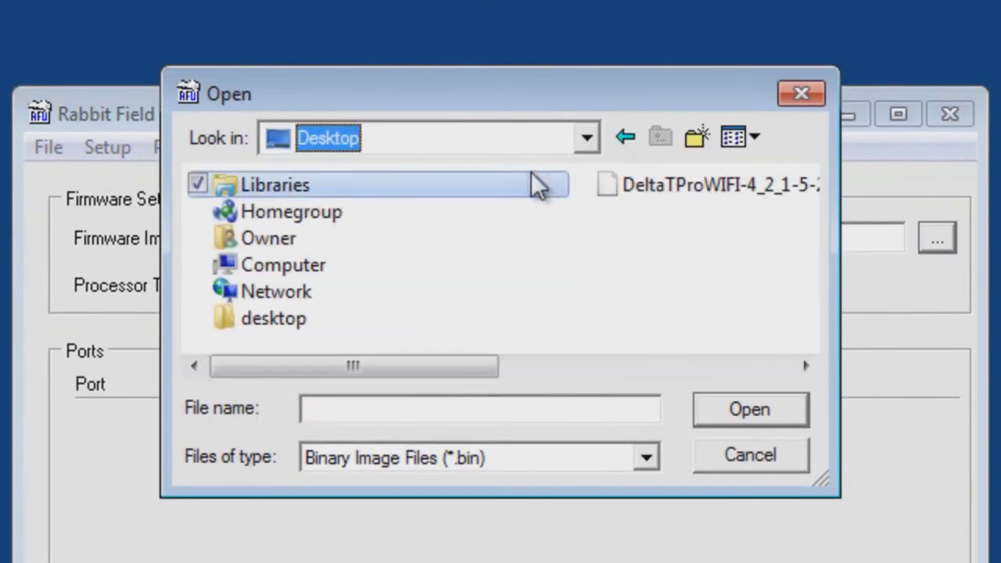
pyautogui.click(621, 188)
pyautogui.moveTo(462, 362); pyautogui.dragTo(542, 360)
pyautogui.click(556, 359)
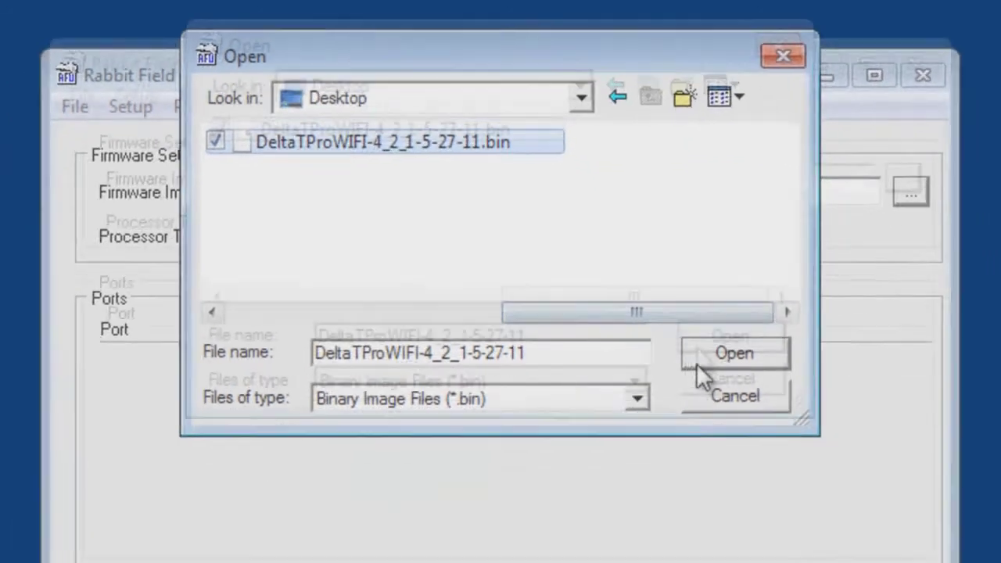
pyautogui.click(743, 410)
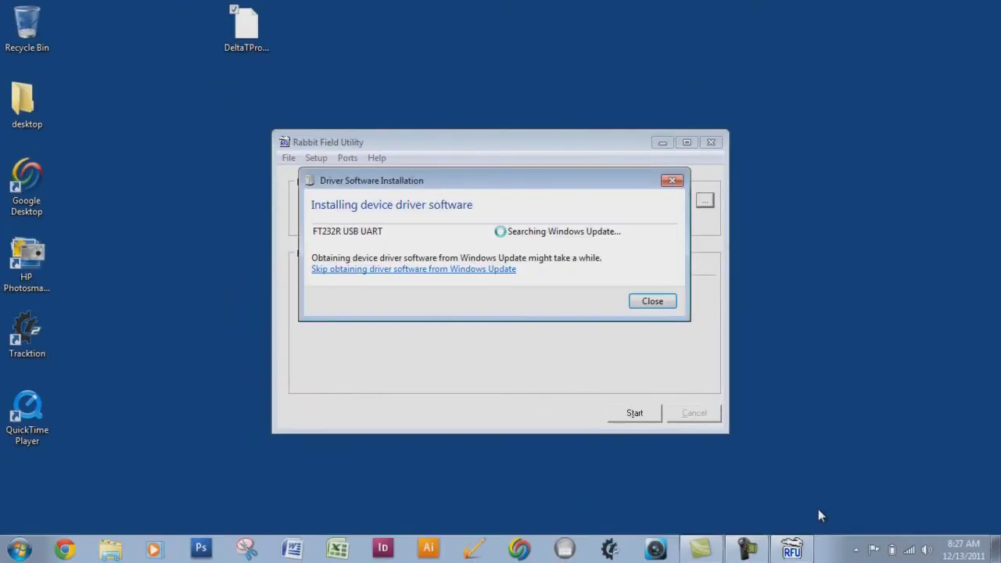
# Move the driver installation window clear of the utility, close it once the USB drivers are installed, and reposition the utility window
pyautogui.moveTo(620, 179); pyautogui.dragTo(902, 19)
pyautogui.moveTo(544, 149); pyautogui.dragTo(512, 179)
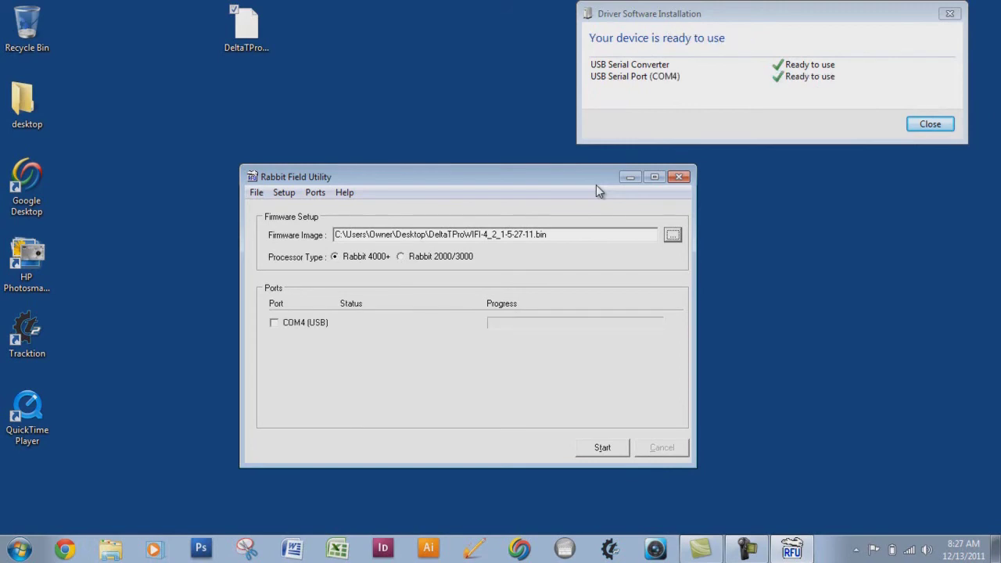
pyautogui.click(930, 123)
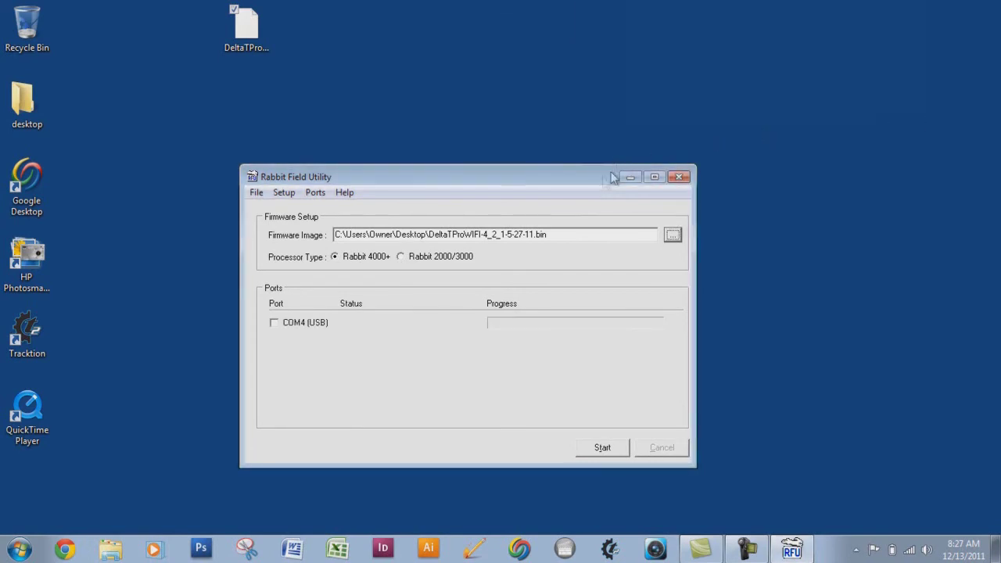
pyautogui.moveTo(603, 176); pyautogui.dragTo(620, 140)
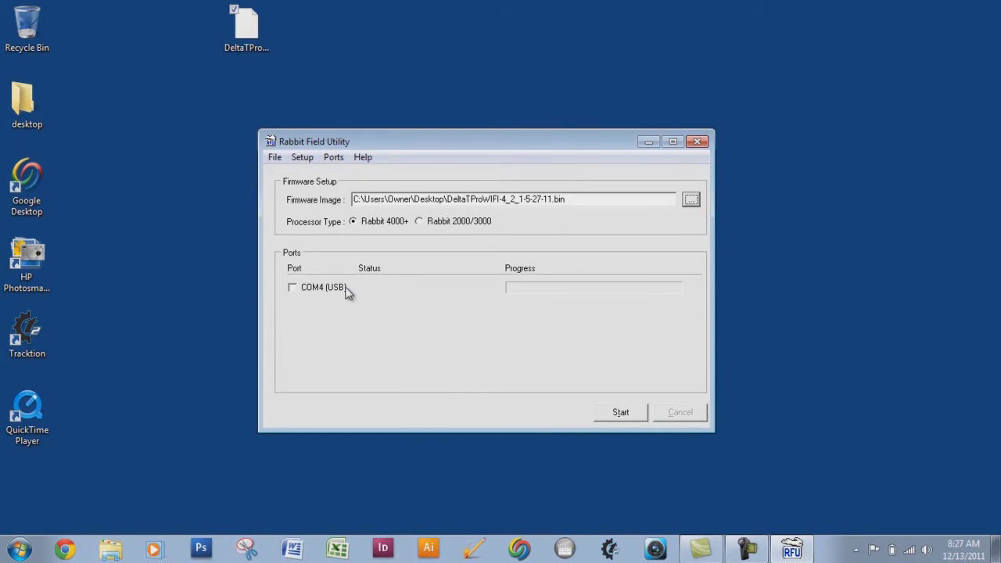
# Upload the firmware to the controller through port COM4 (USB) and close the utility when the transfer completes
pyautogui.click(293, 290)
pyautogui.click(618, 408)
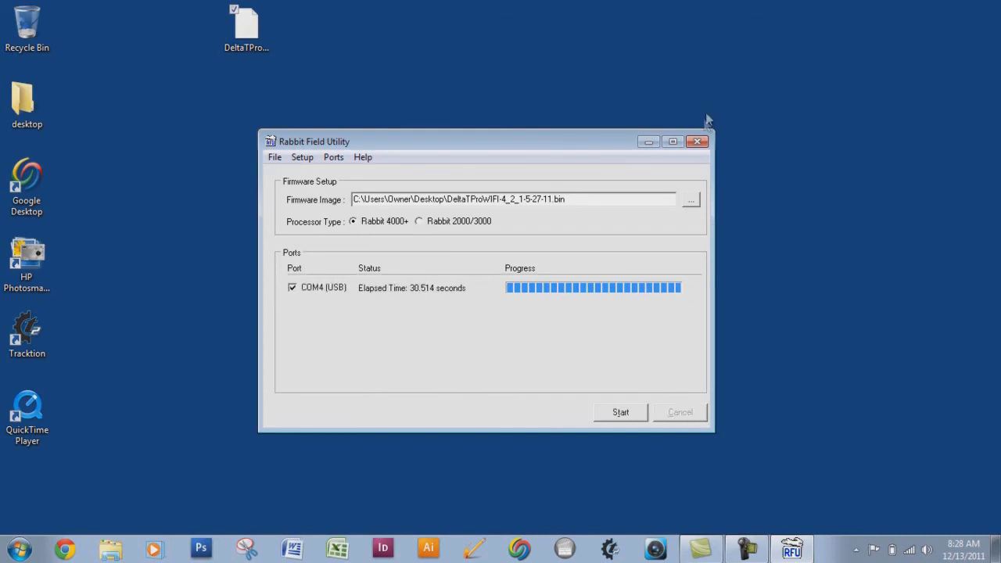
pyautogui.click(700, 141)
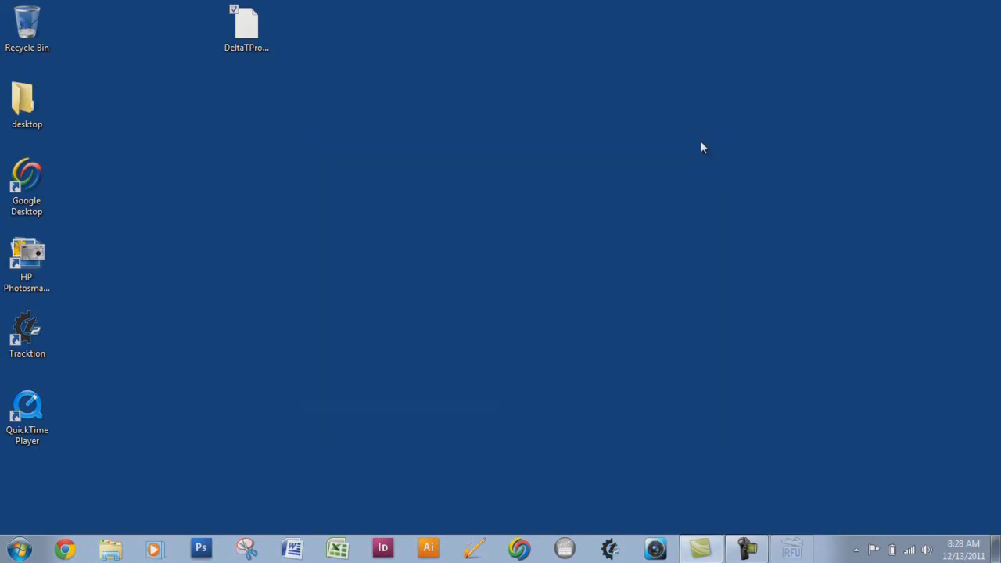